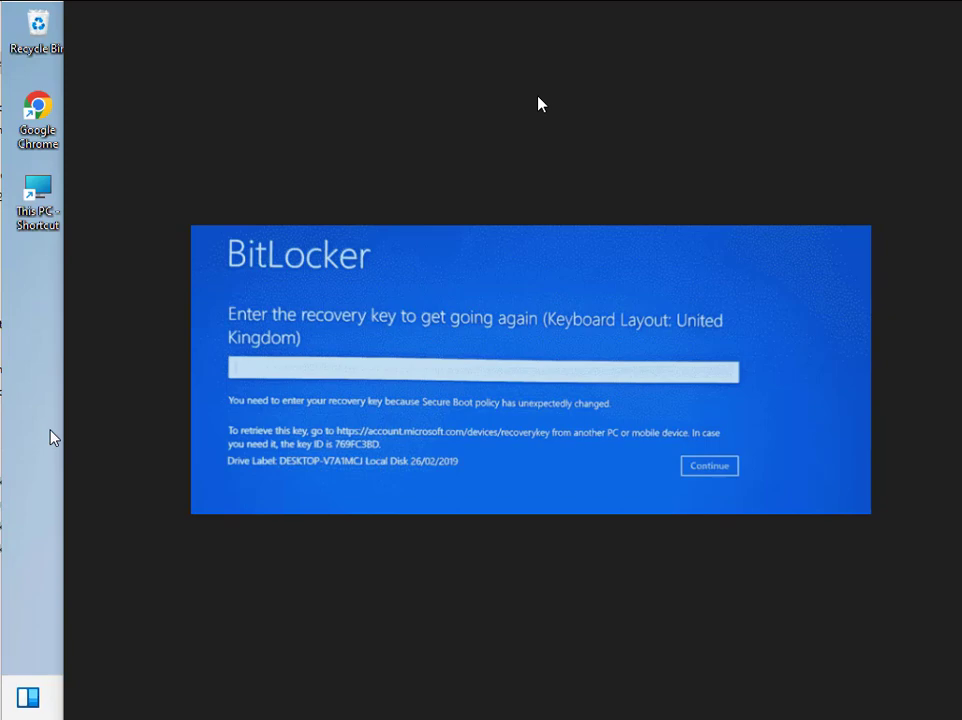
- Close the BitLocker screenshot and search Start for 'con' to surface Control Panel
left_click(955, 8)
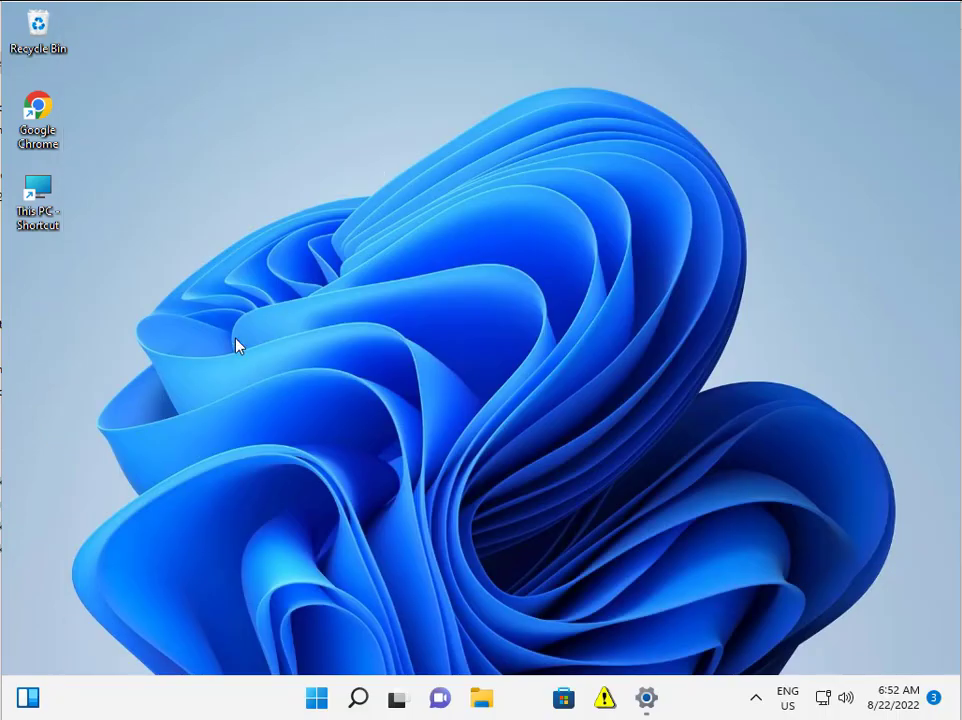
left_click(316, 698)
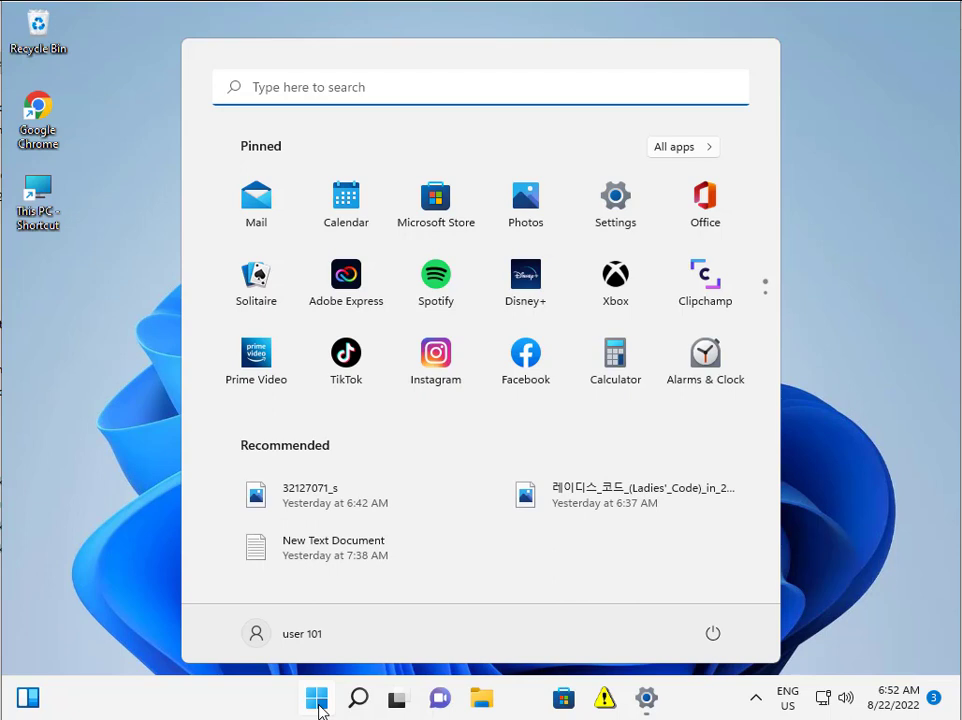
type("con")
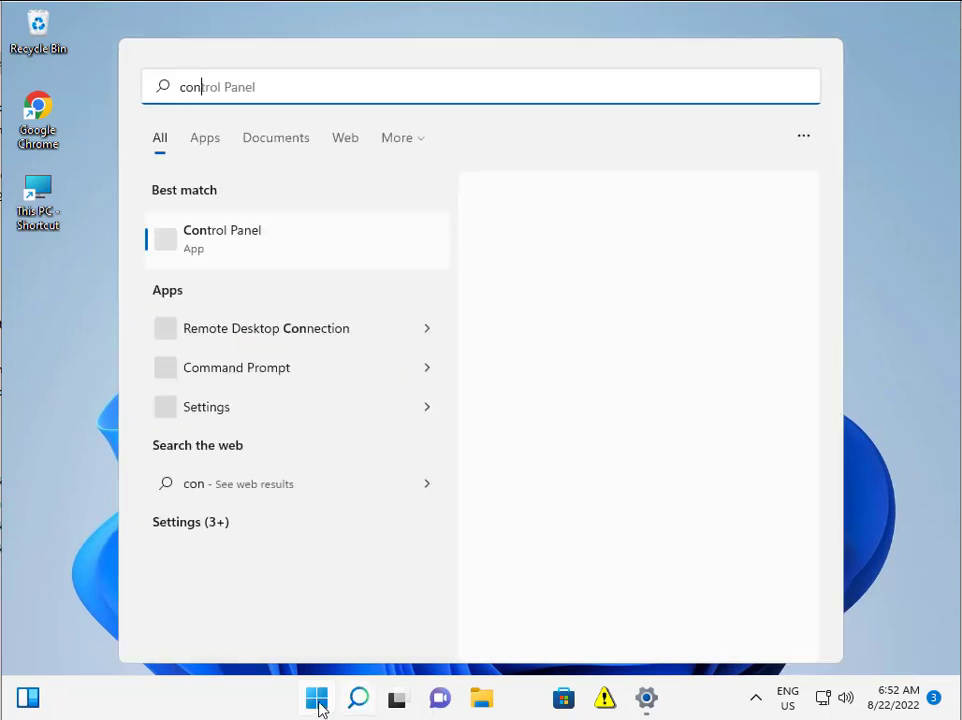
- Go from Control Panel to Installed Updates and start uninstalling security update KB5012170
left_click(181, 238)
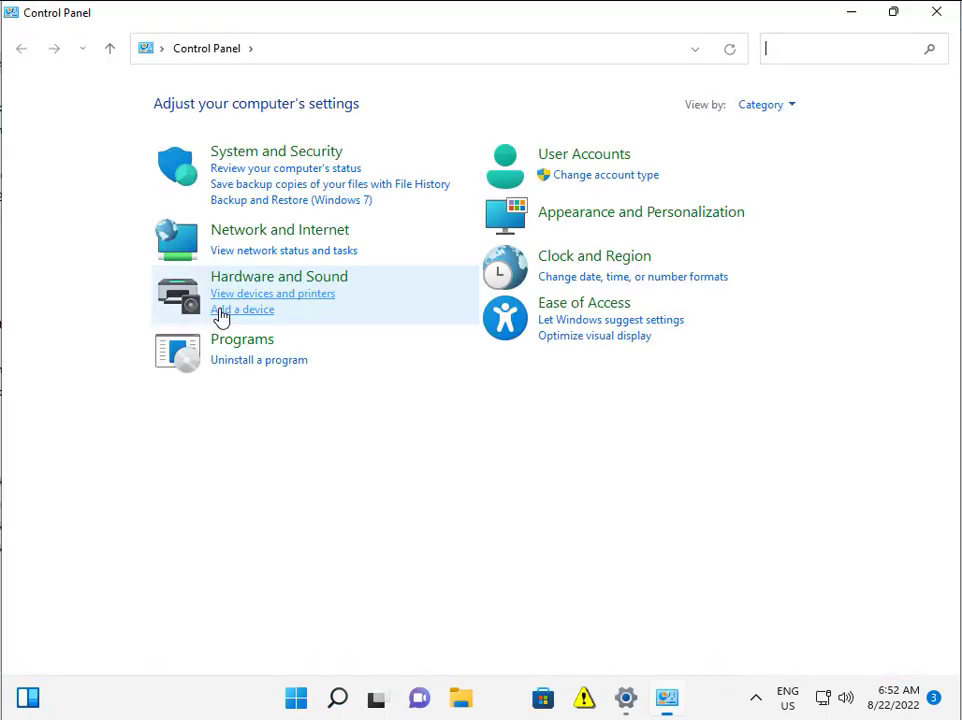
left_click(251, 363)
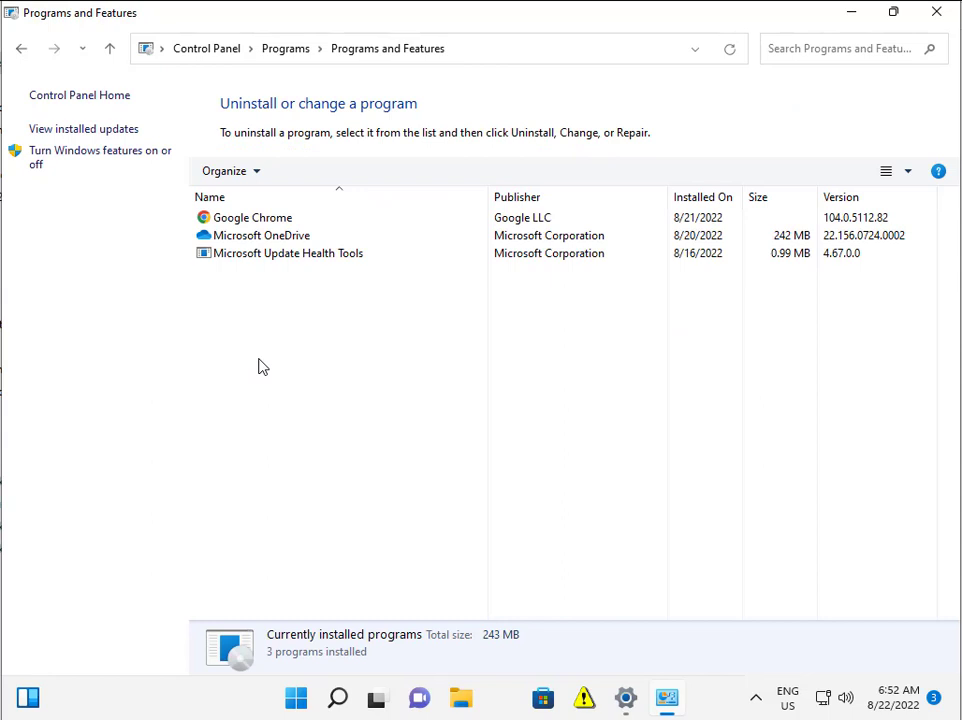
left_click(84, 128)
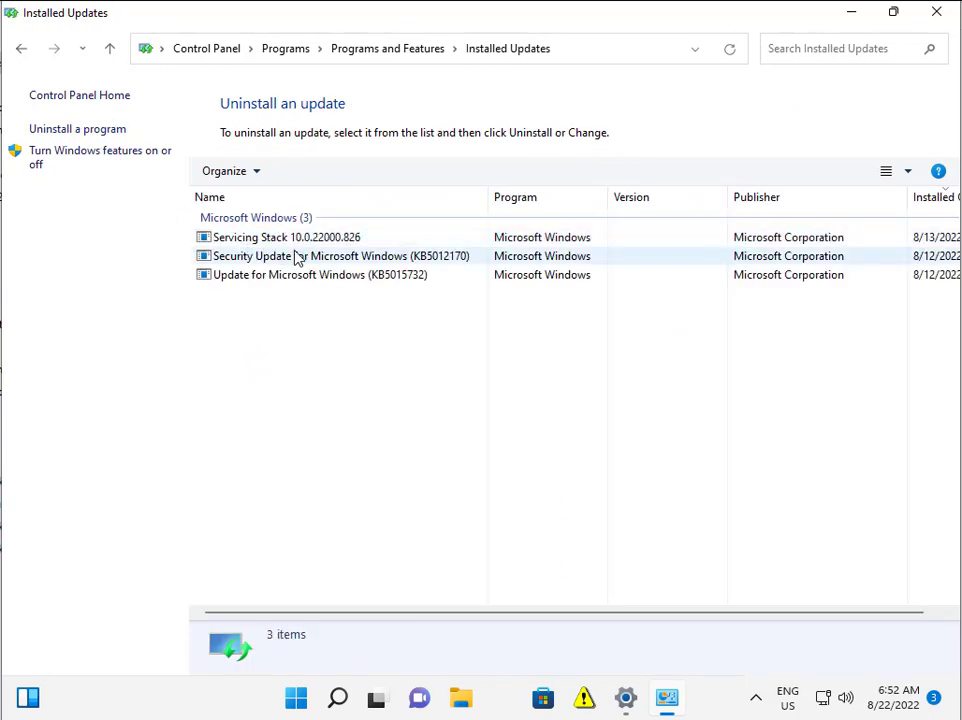
left_click(337, 255)
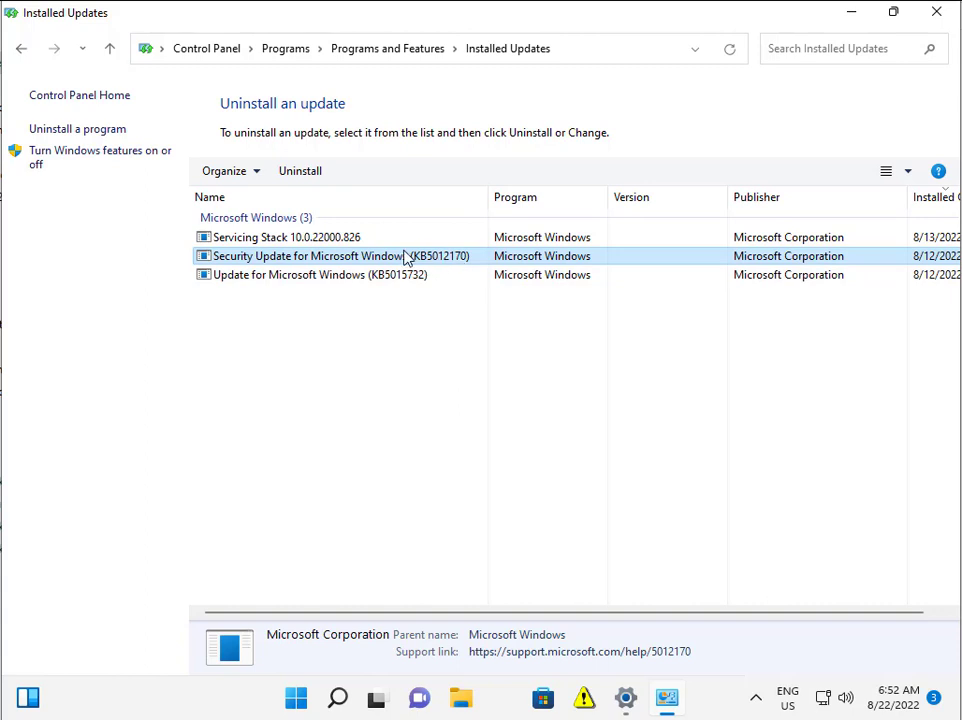
left_click(300, 171)
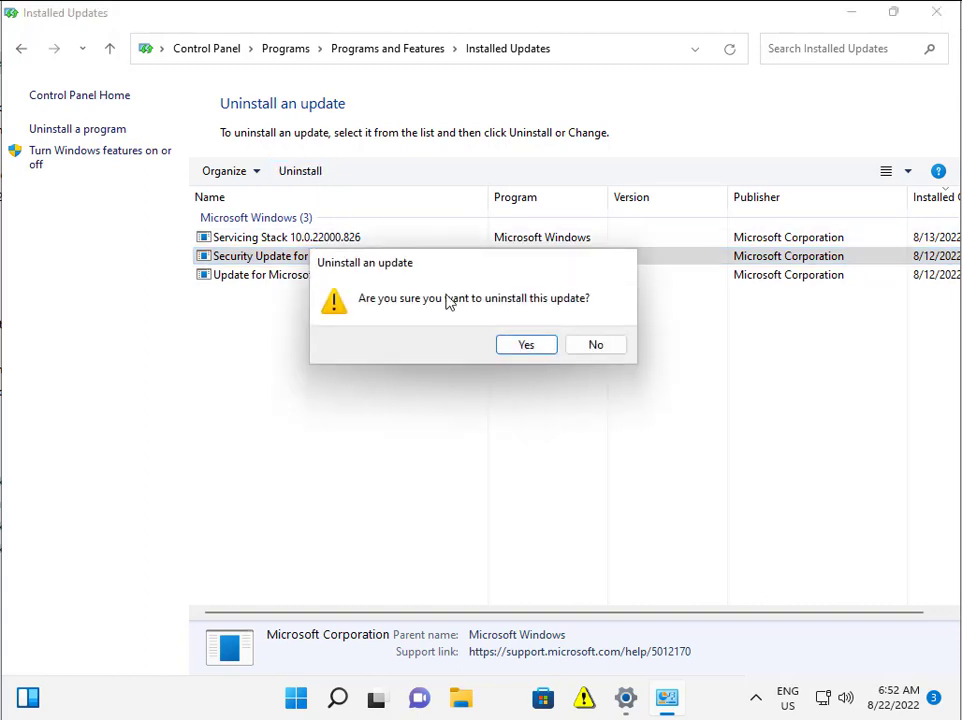
- Confirm removal of the KB5012170 security update at the uninstall prompt
left_click(524, 344)
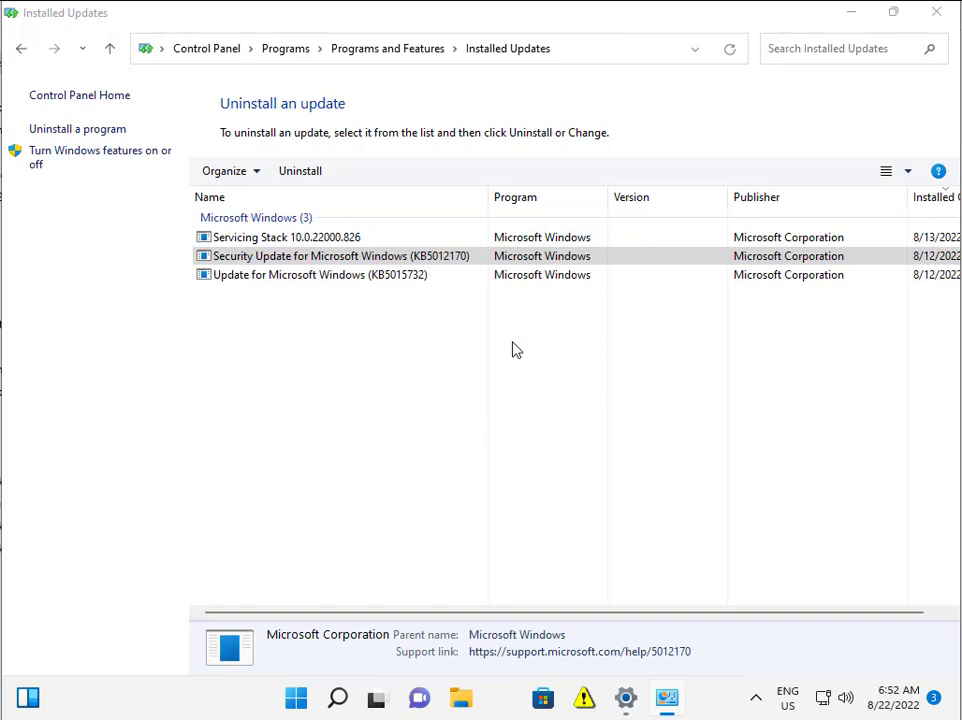